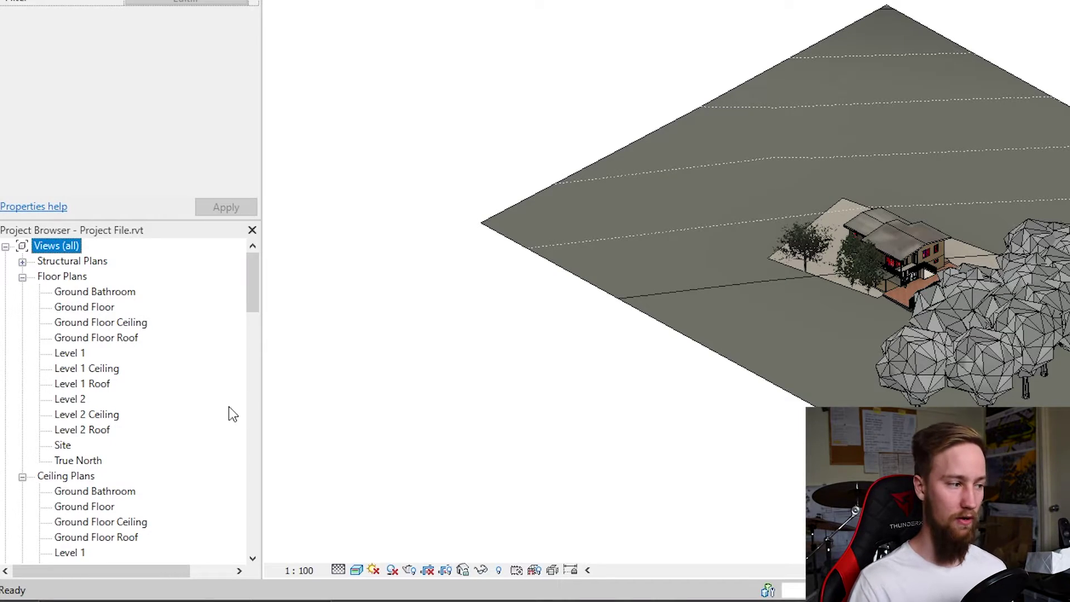
Step: Add sheet A102 under Sheets (all) using the A0 metric (AUS) Landscape titleblock
scroll(156, 431, "down", 1)
scroll(154, 425, "down", 6)
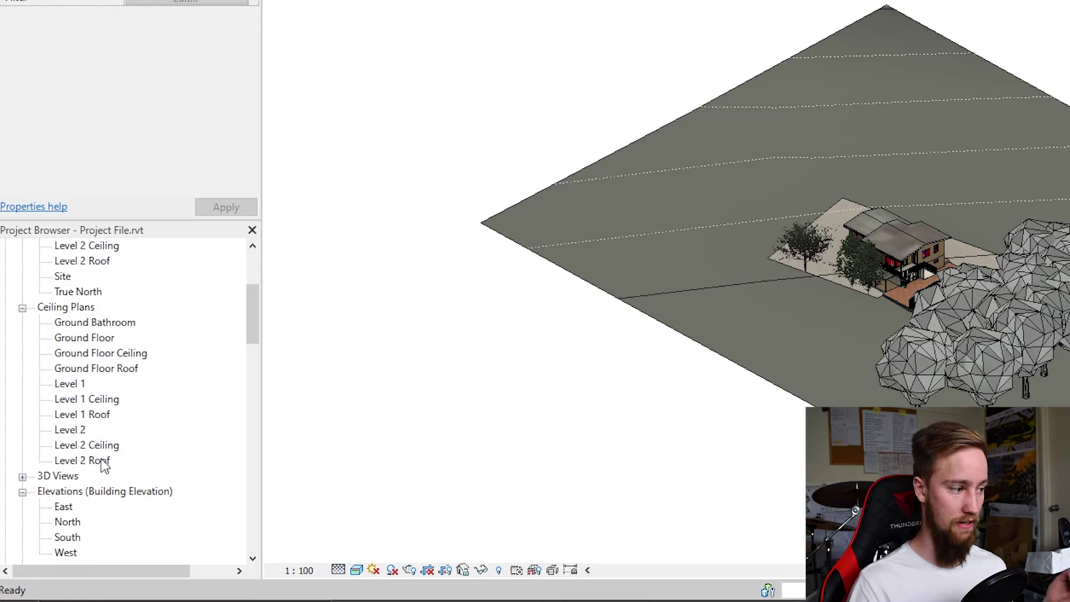
scroll(134, 485, "down", 4)
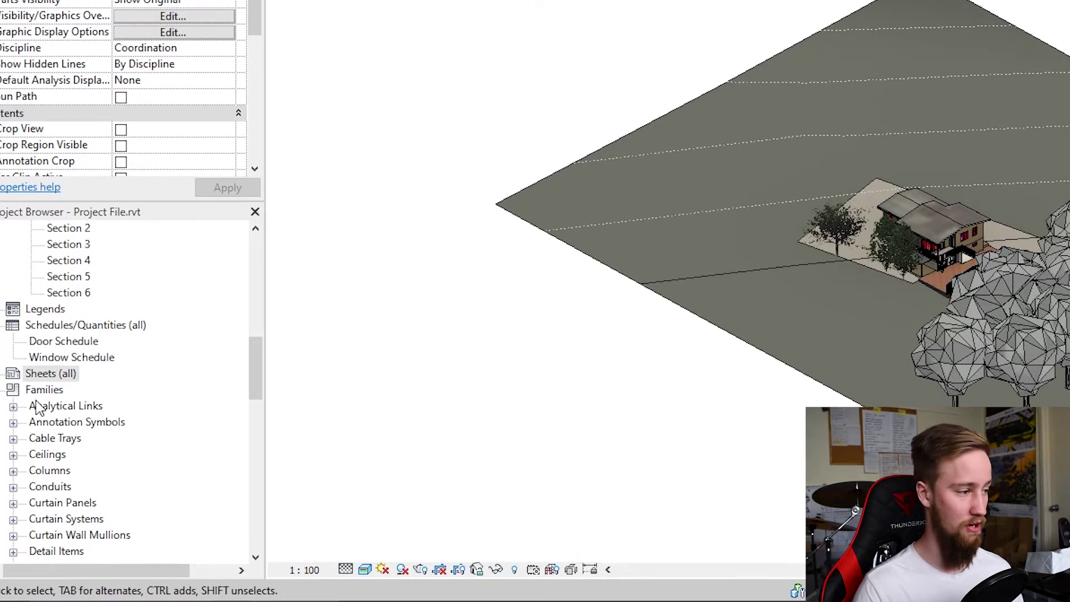
mouse_move(256, 368)
left_mouse_down()
mouse_move(261, 263)
mouse_move(268, 367)
left_mouse_up()
right_click(39, 377)
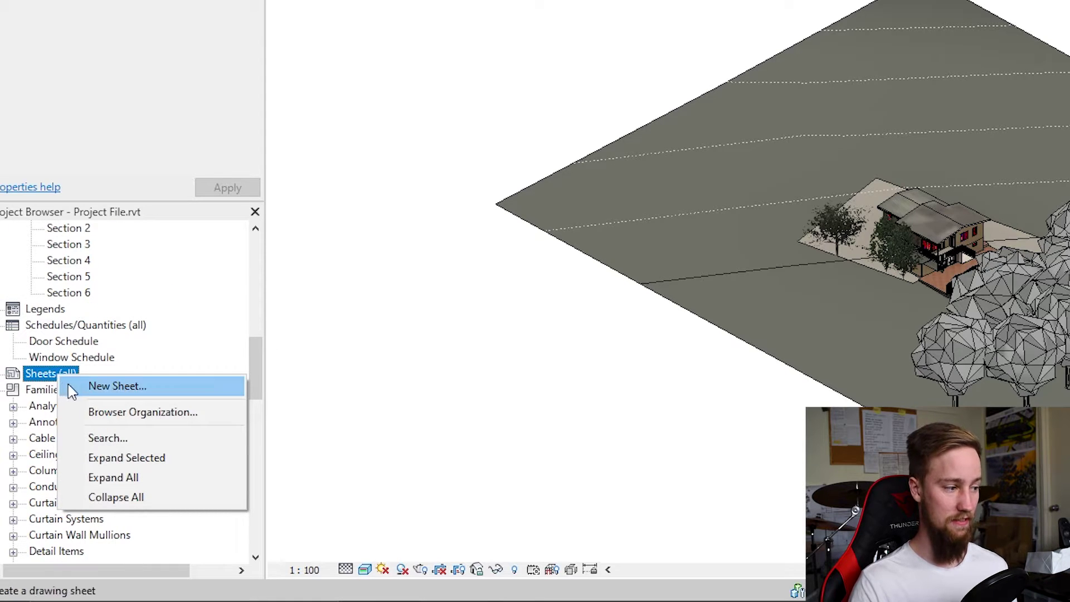
left_click(86, 387)
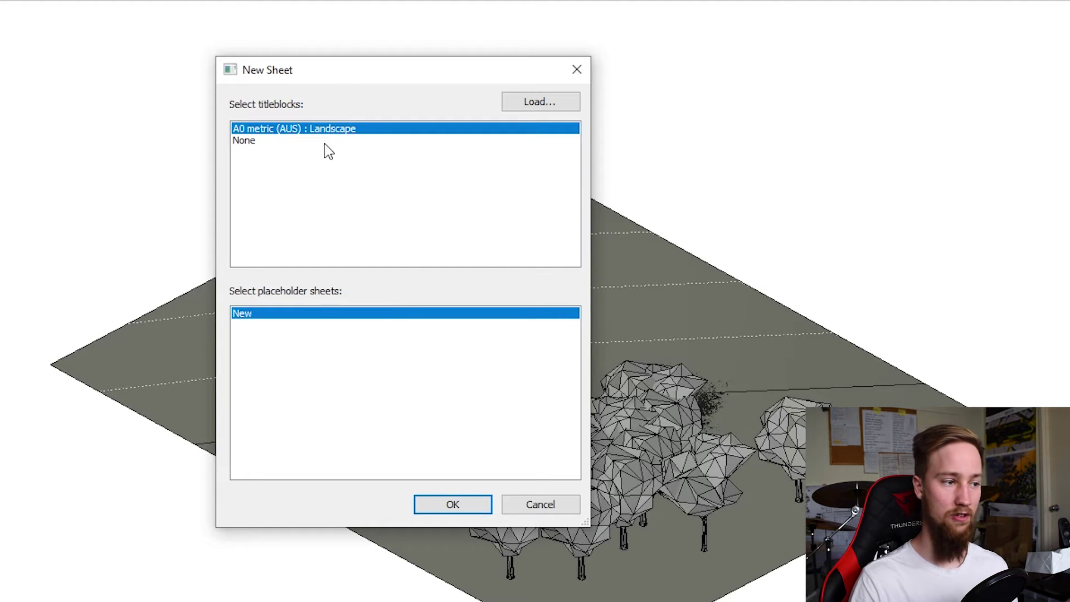
left_click(450, 507)
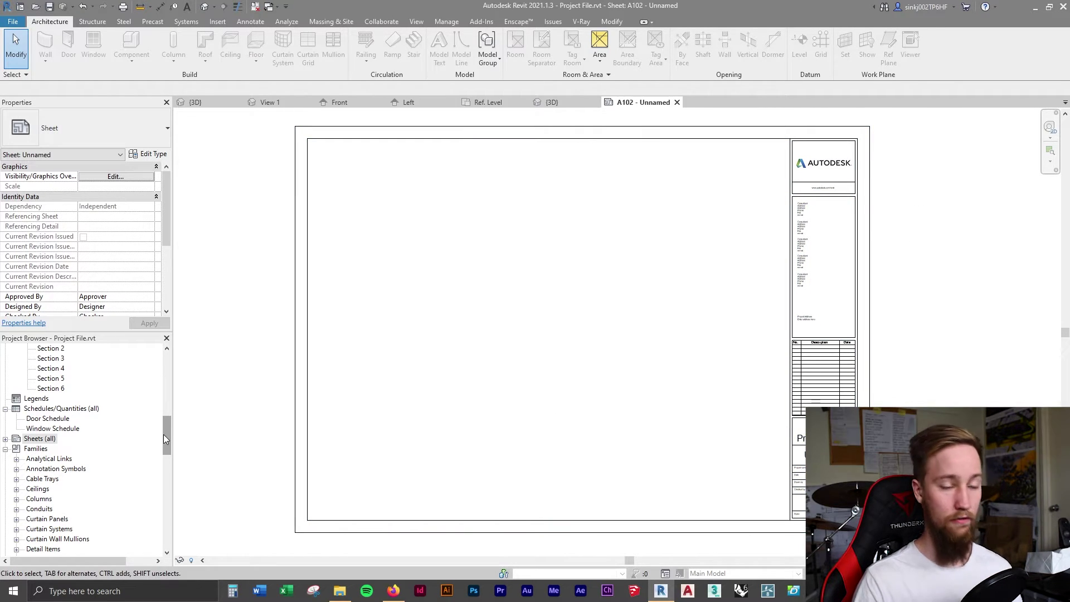
Step: Drag the Ground Floor plan from the Project Browser onto sheet A102 as a 1:100 viewport
left_click_drag(163, 433, 166, 354)
scroll(168, 400, "up", 3)
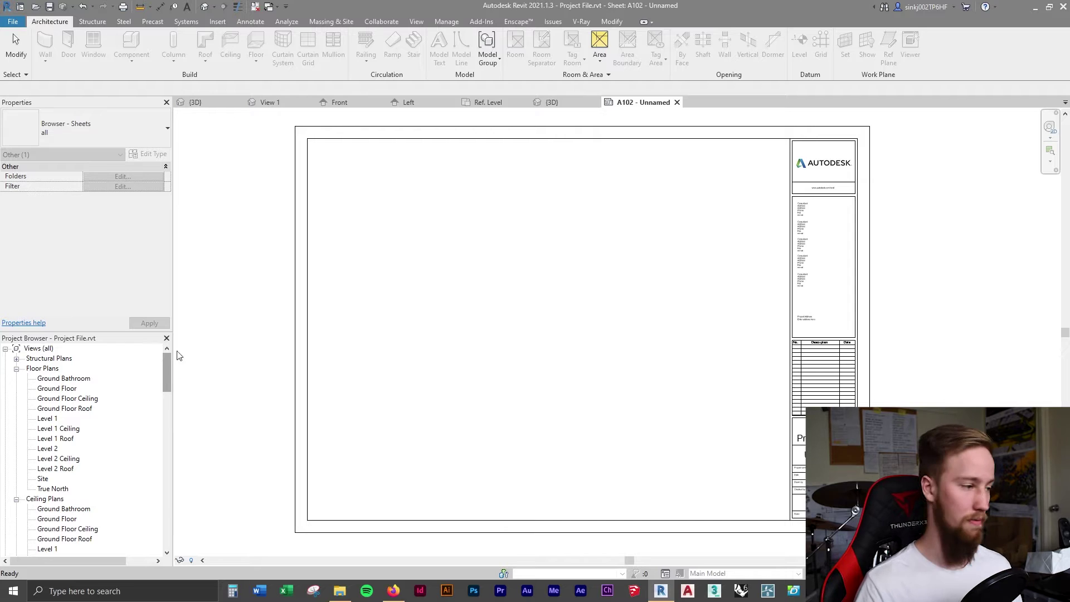
left_click(58, 390)
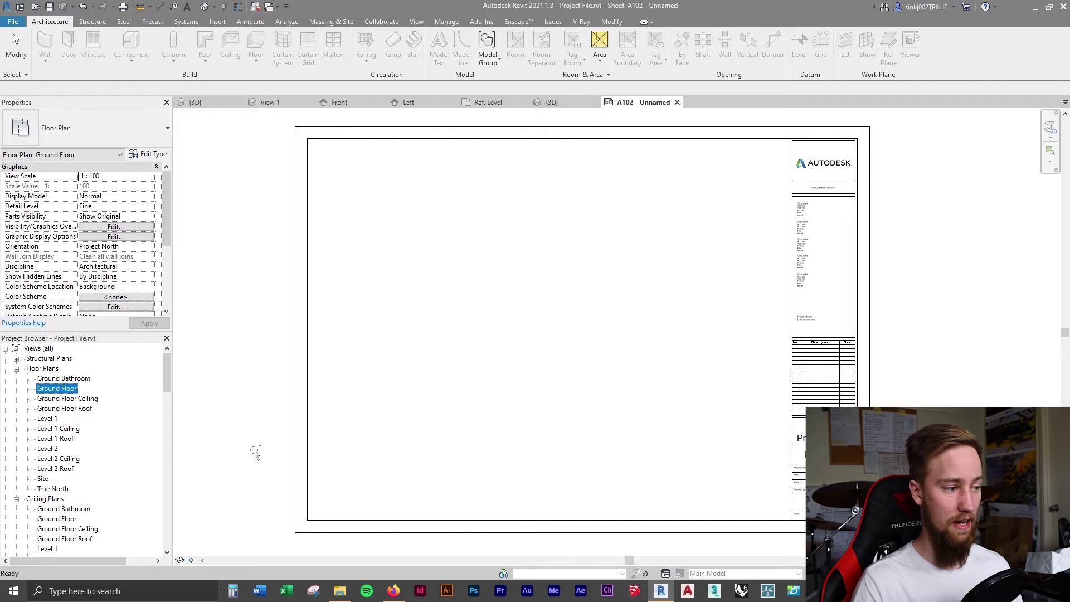
left_click_drag(509, 345, 568, 328)
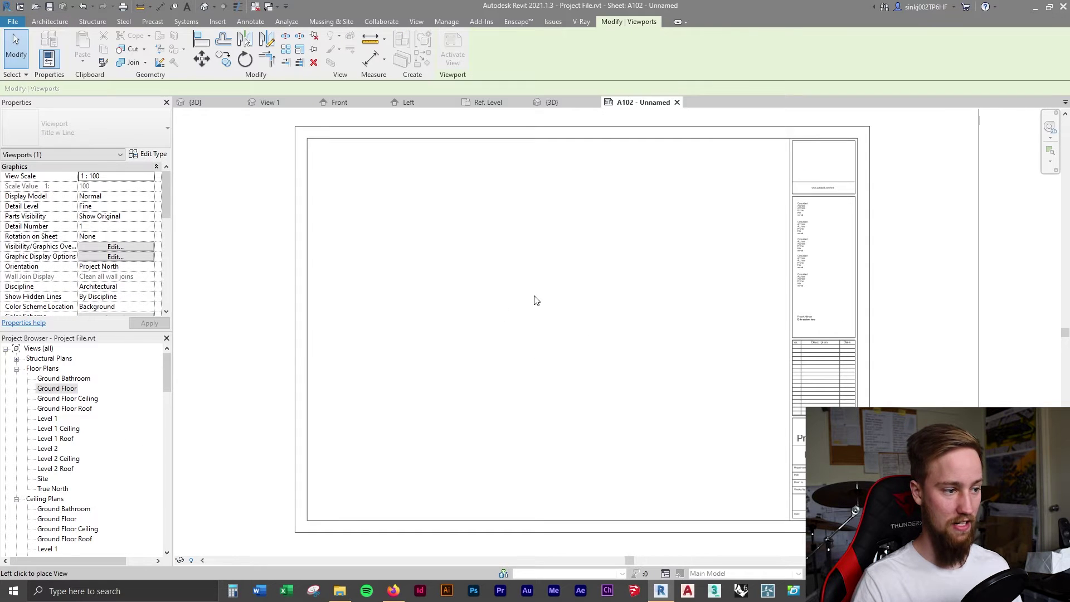
scroll(534, 301, "down", 8)
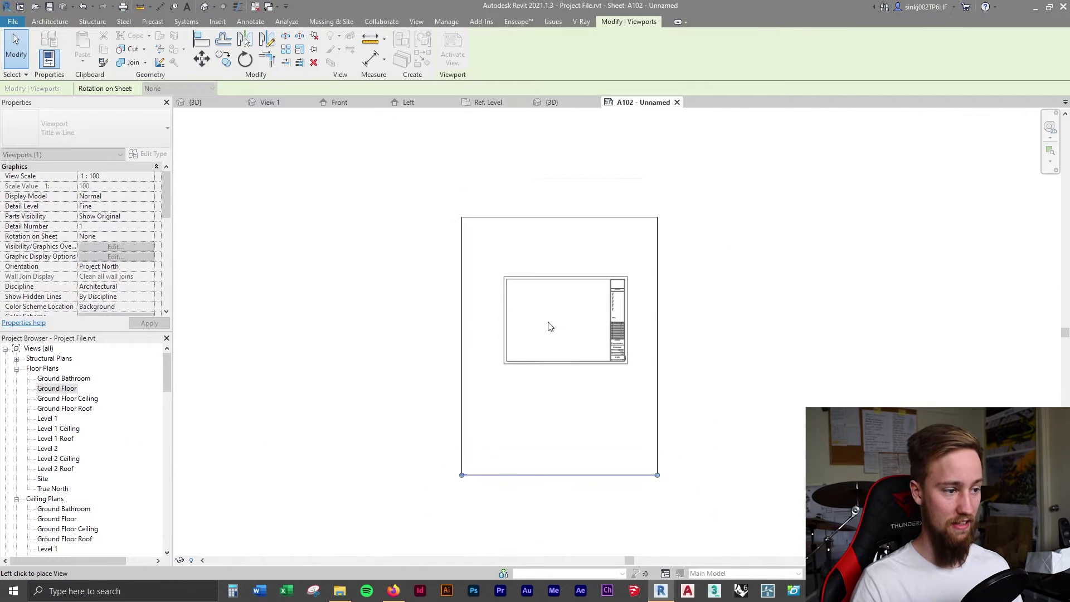
left_click(556, 348)
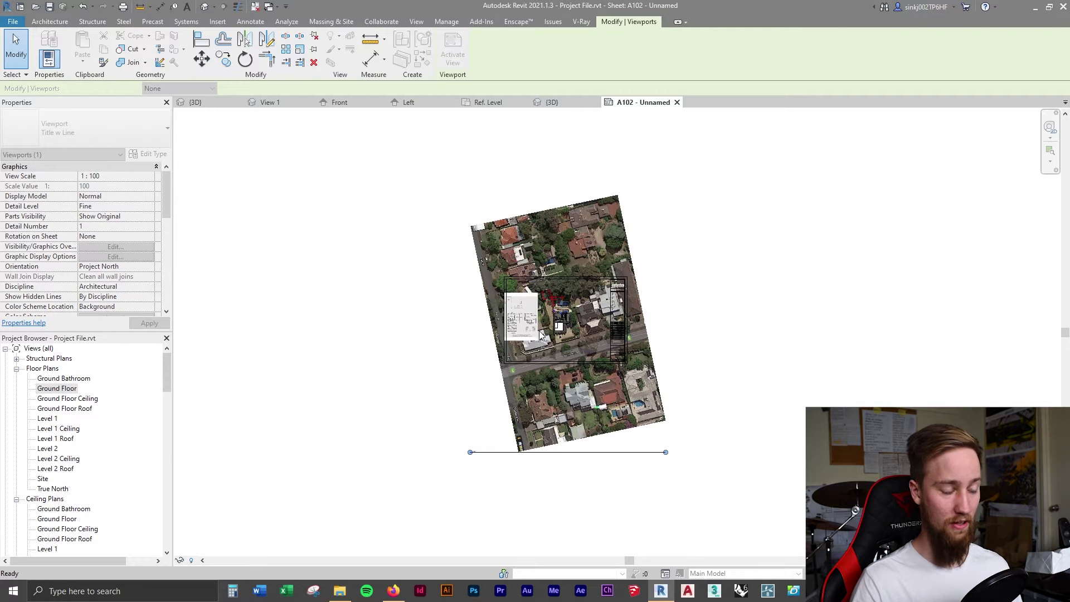
scroll(573, 317, "up", 5)
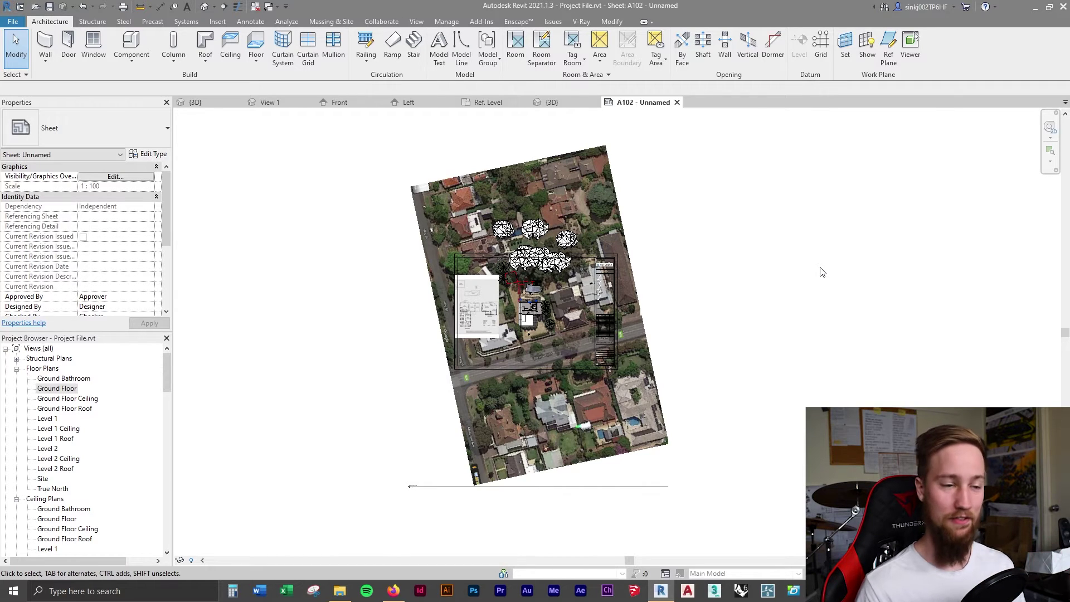
Step: Activate the Ground Floor viewport and tick Crop View and Crop Region Visible in Properties
scroll(607, 189, "up", 3)
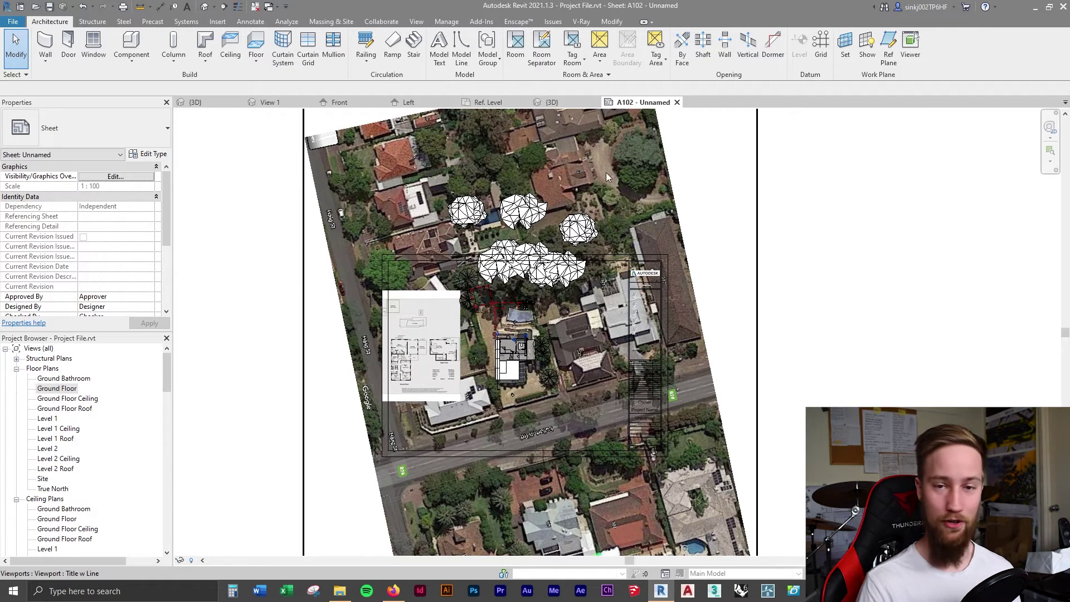
double_click(591, 204)
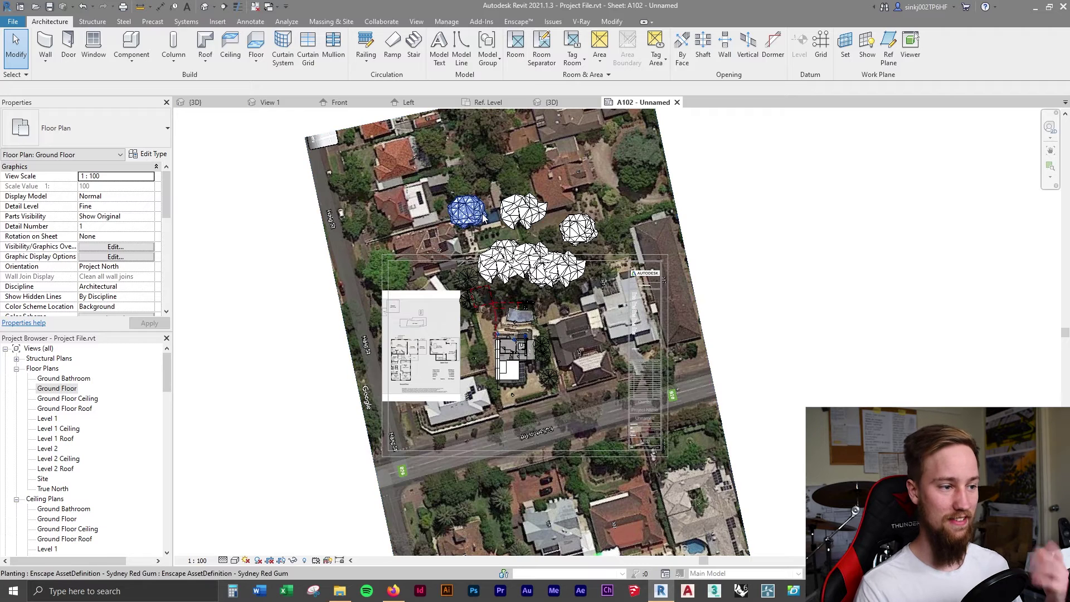
scroll(493, 217, "down", 1)
scroll(493, 218, "down", 1)
left_click_drag(167, 199, 167, 243)
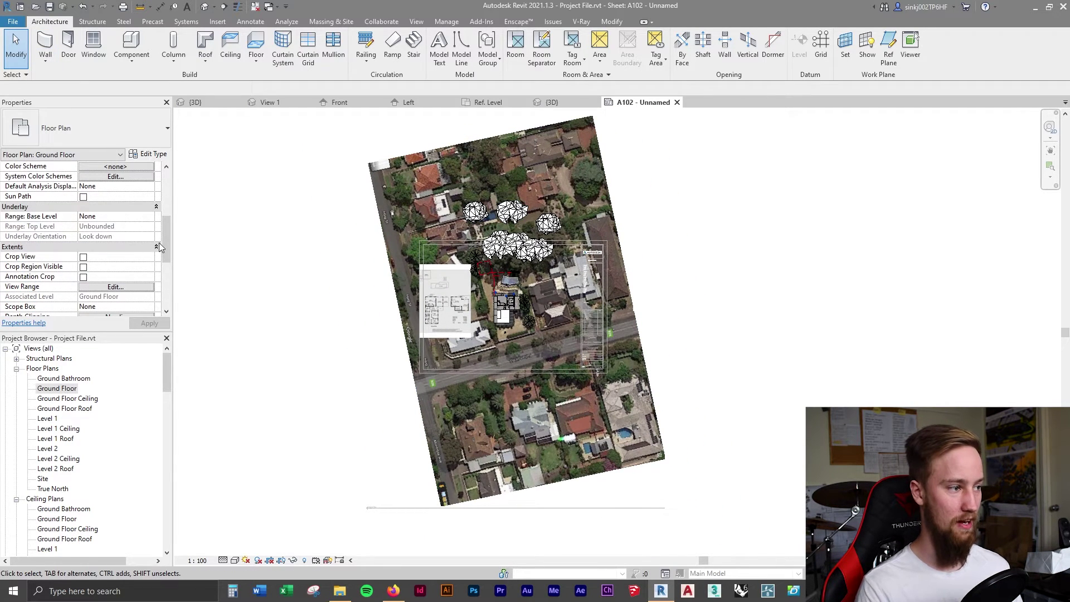
left_click(83, 257)
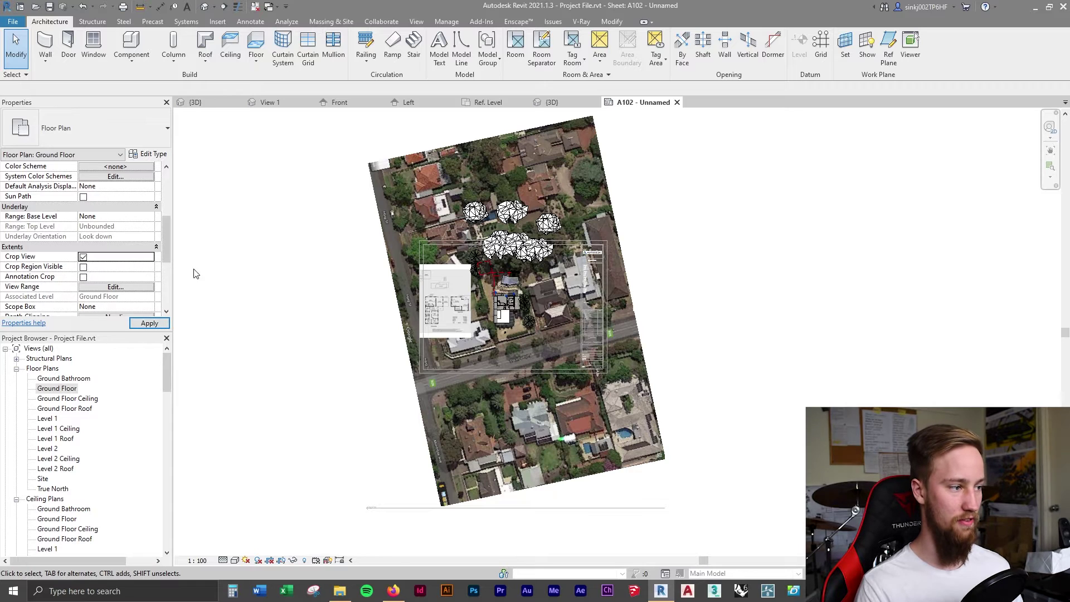
left_click(83, 267)
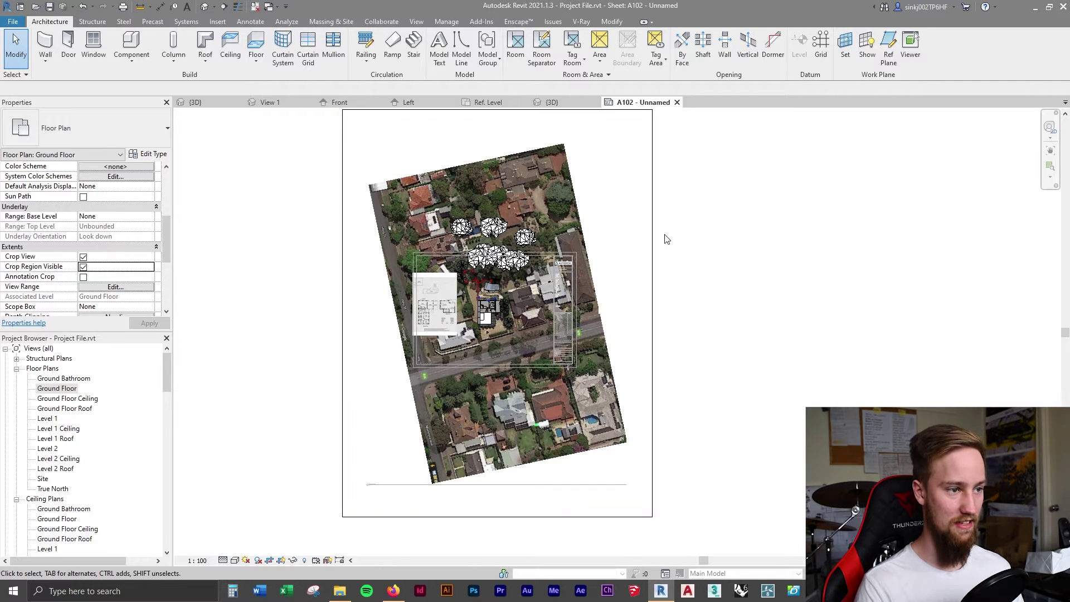
Step: Pull the crop region's left, bottom, right and top edges in to a square around the house
left_click(342, 324)
left_click_drag(342, 323, 470, 315)
left_click_drag(562, 516, 528, 333)
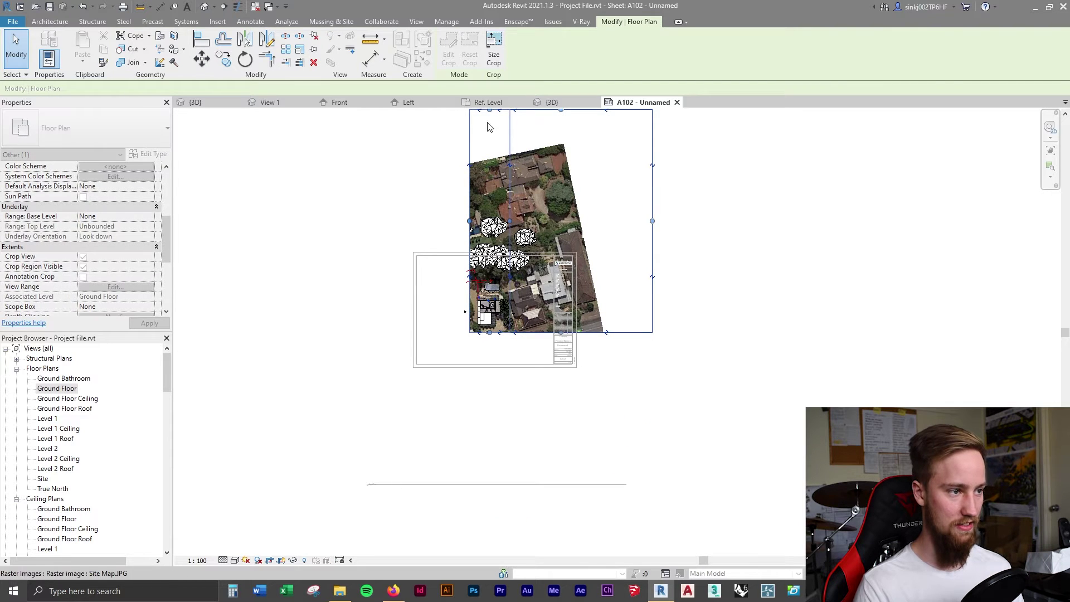
left_click_drag(652, 221, 509, 221)
left_click_drag(506, 289, 506, 291)
scroll(466, 319, "up", 5)
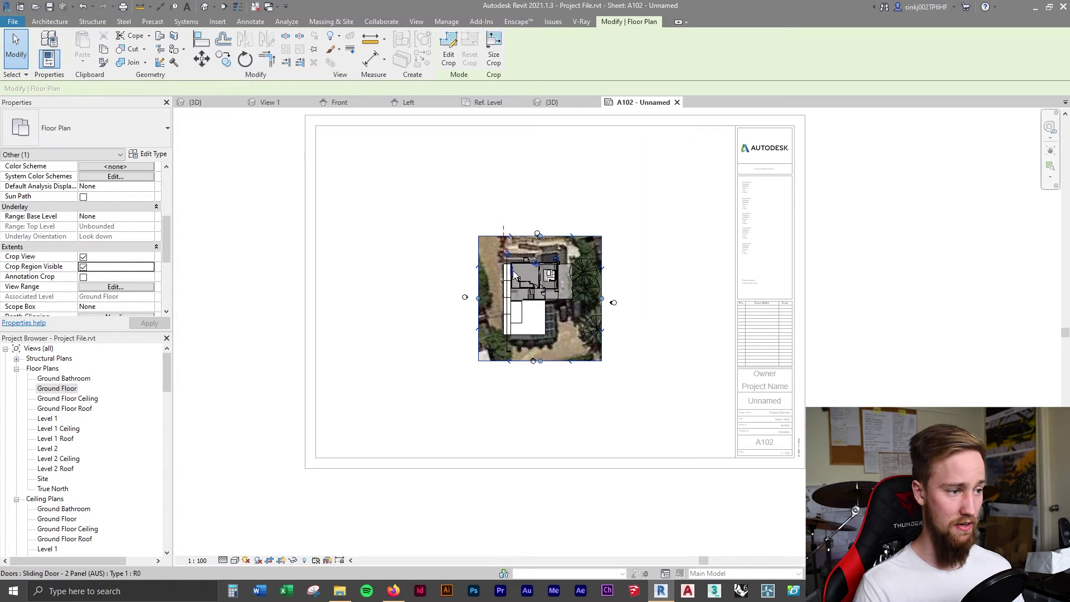
Step: Hide the Site Map aerial image and the floorplan.jpg image in the Ground Floor view
left_click(552, 327)
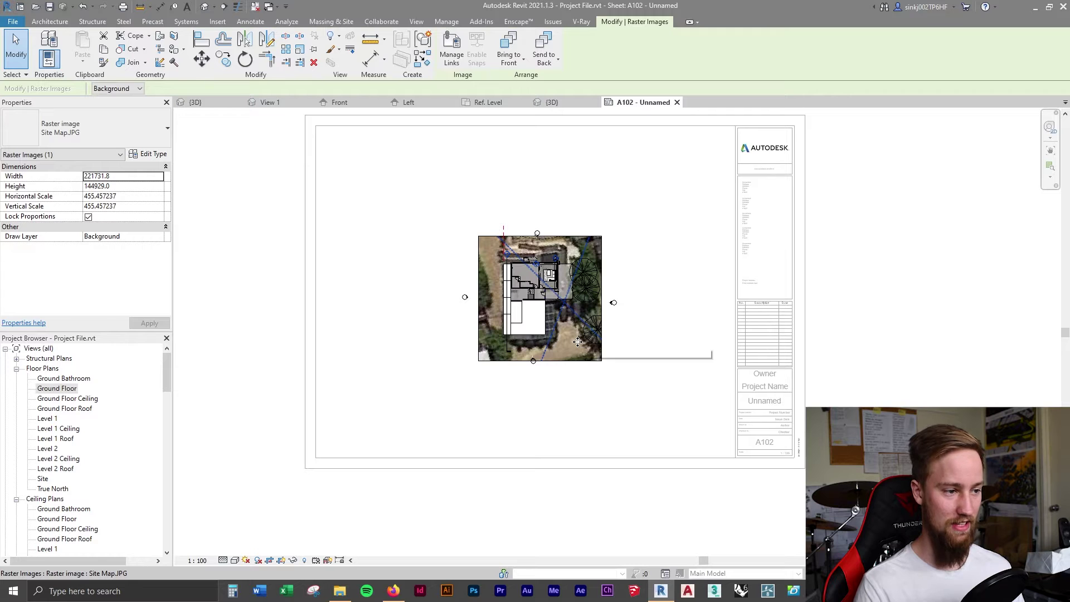
right_click(577, 343)
mouse_move(614, 133)
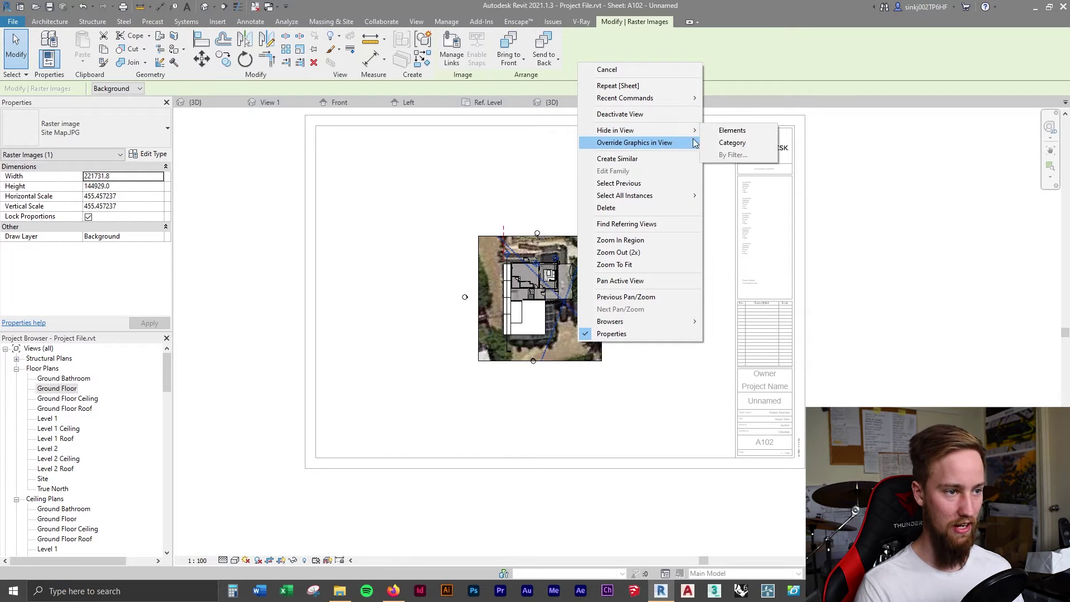
left_click(722, 129)
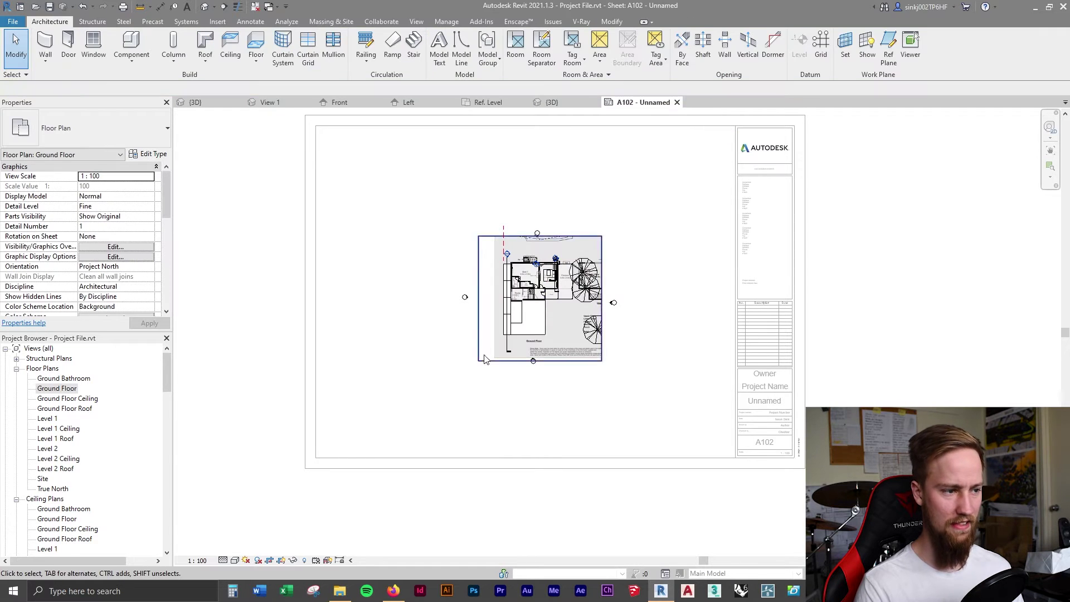
left_click(576, 357)
right_click(579, 347)
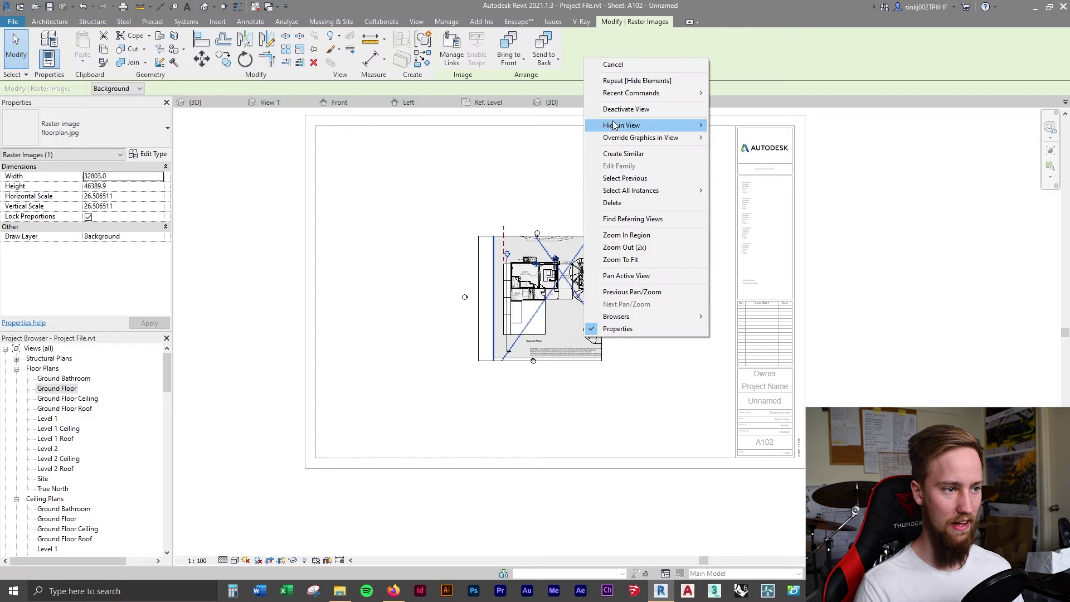
mouse_move(615, 128)
left_click(724, 126)
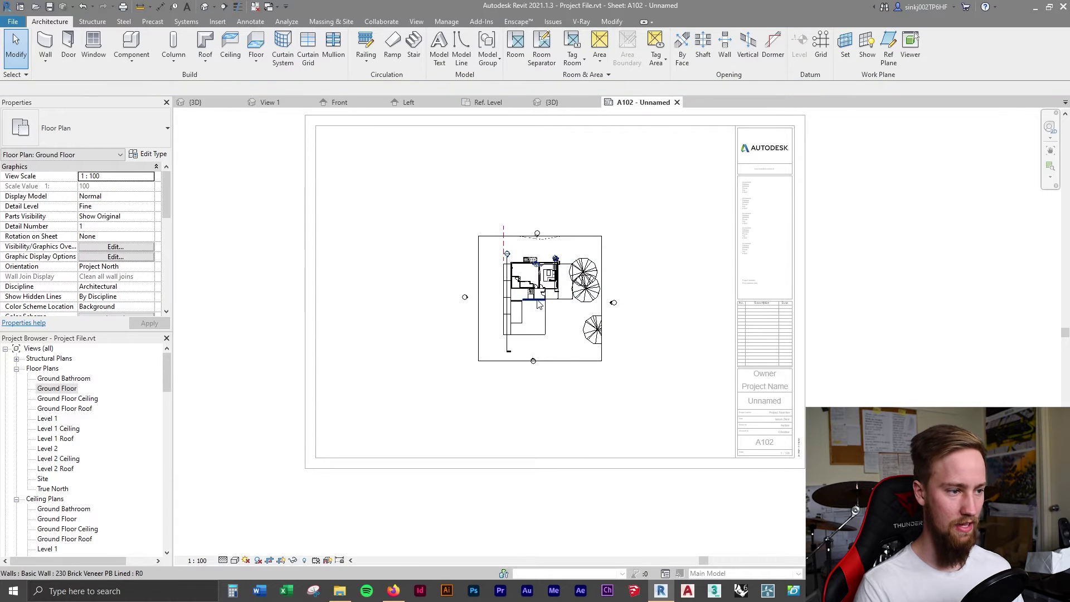
Step: Uncheck Crop Region Visible to hide the Ground Floor view's crop border
scroll(562, 317, "up", 2)
scroll(102, 256, "down", 5)
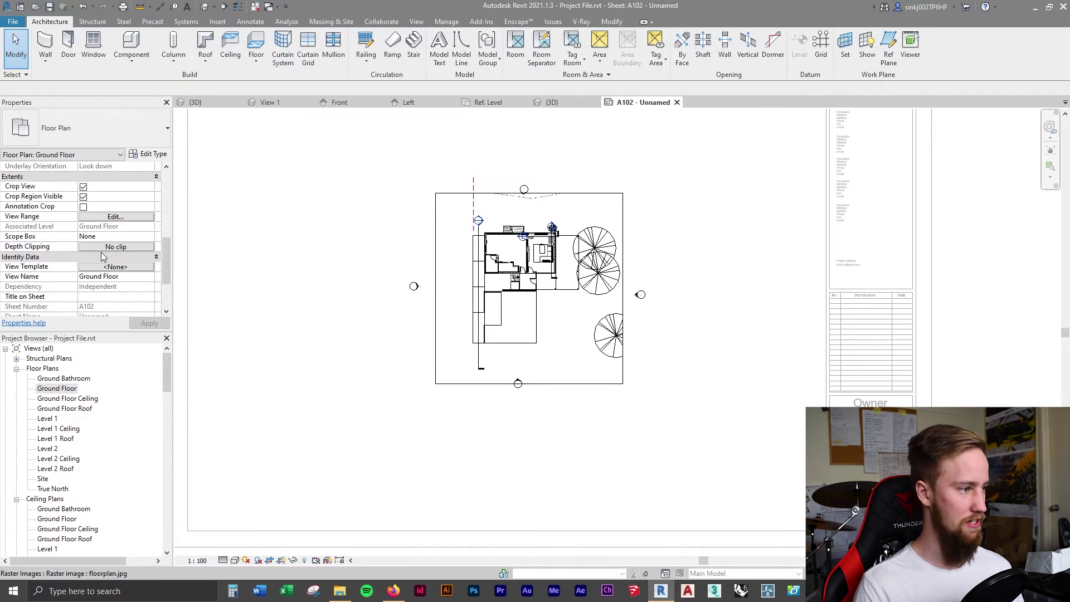
left_click(83, 197)
scroll(691, 263, "down", 3)
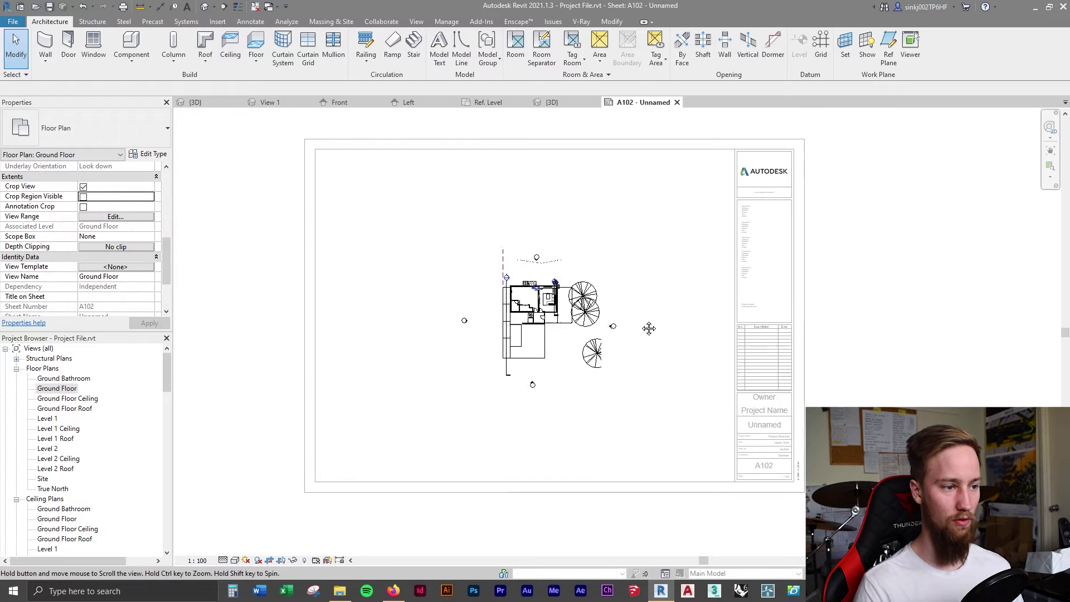
mouse_move(649, 328)
middle_mouse_down()
mouse_move(674, 292)
mouse_move(655, 308)
middle_mouse_up()
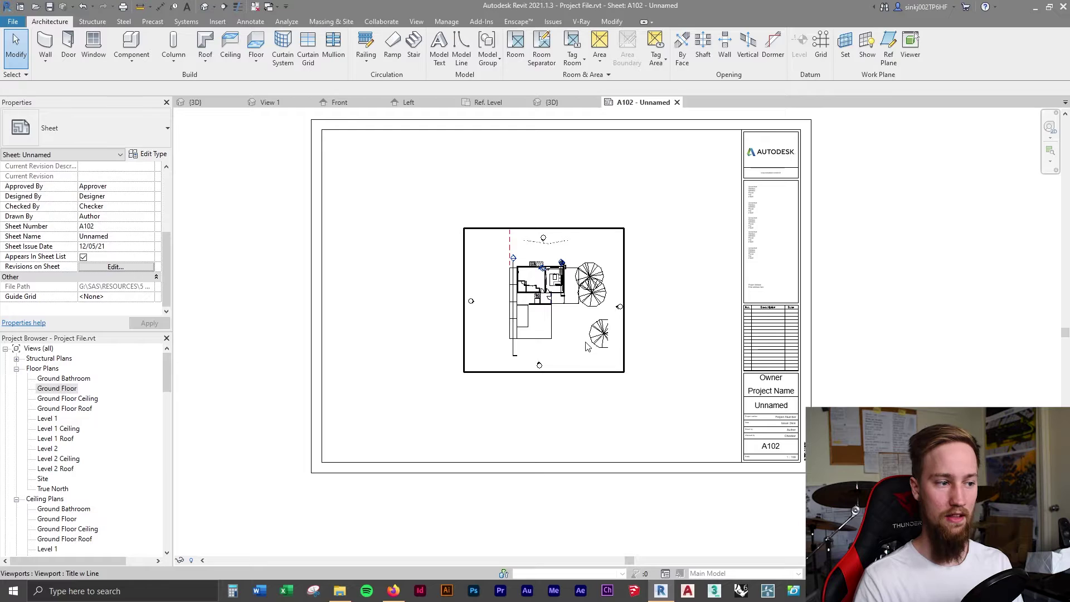
Step: Activate the Ground Floor viewport and set its view scale to 1:50
left_click(574, 340)
double_click(574, 340)
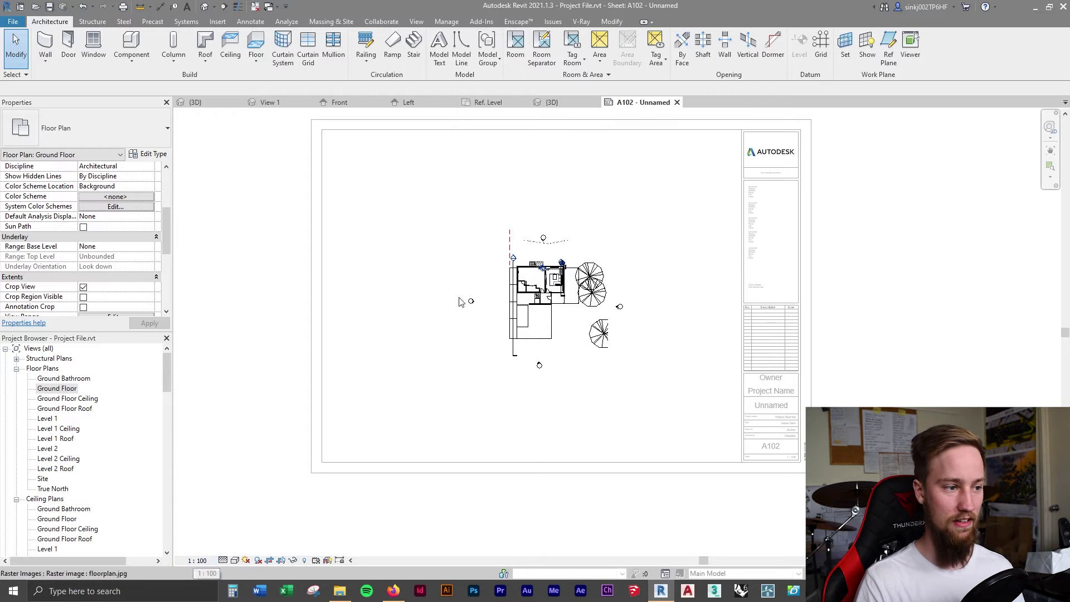
left_click(197, 560)
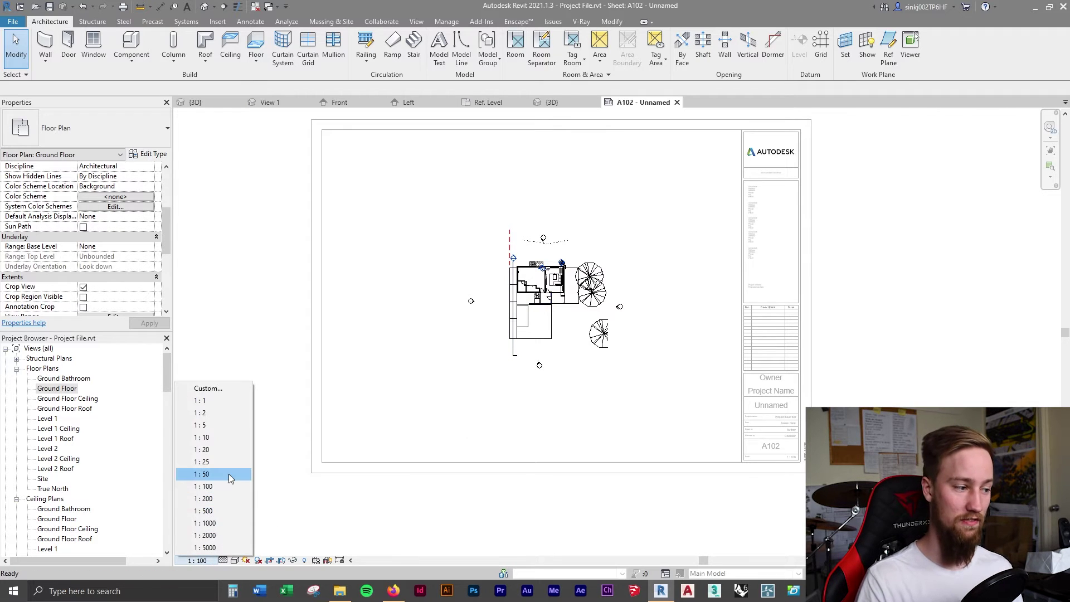
left_click(228, 474)
Step: Move the enlarged Ground Floor viewport back inside the A102 titleblock border
scroll(504, 328, "down", 5)
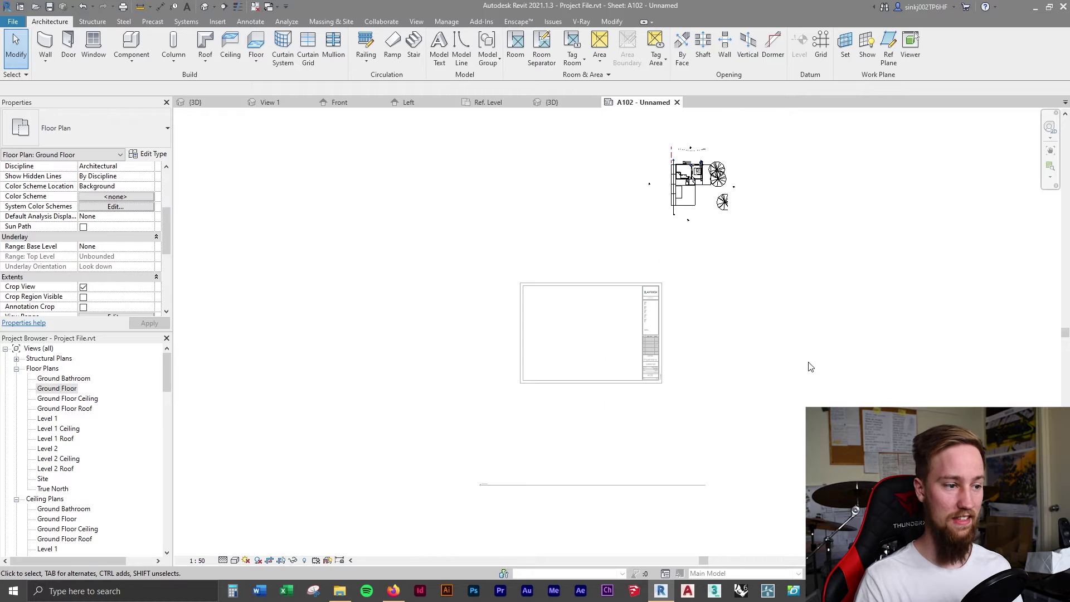
left_click_drag(688, 202, 602, 312)
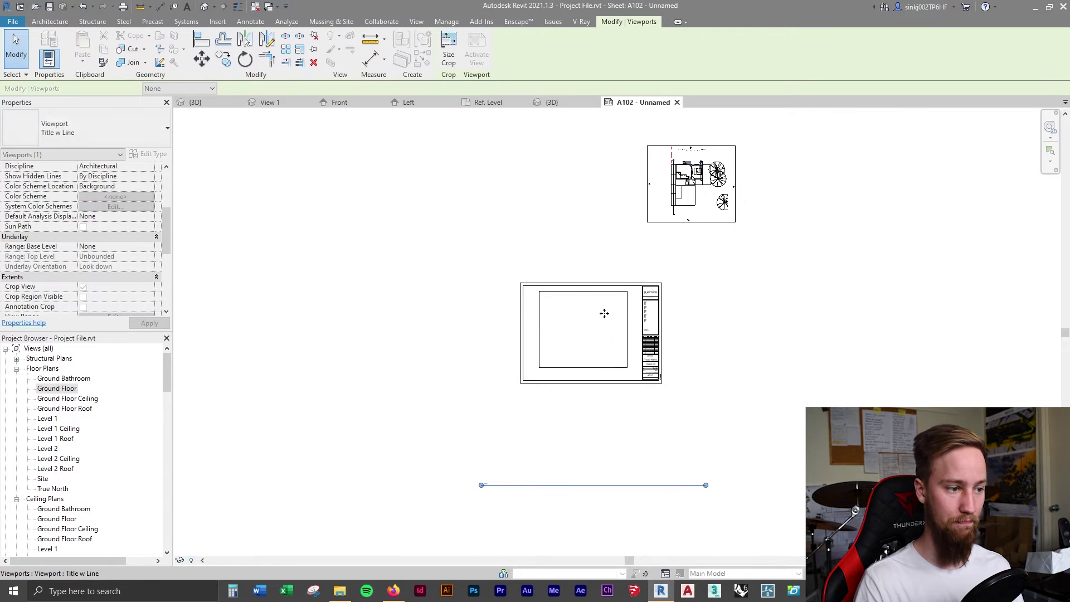
scroll(596, 335, "up", 3)
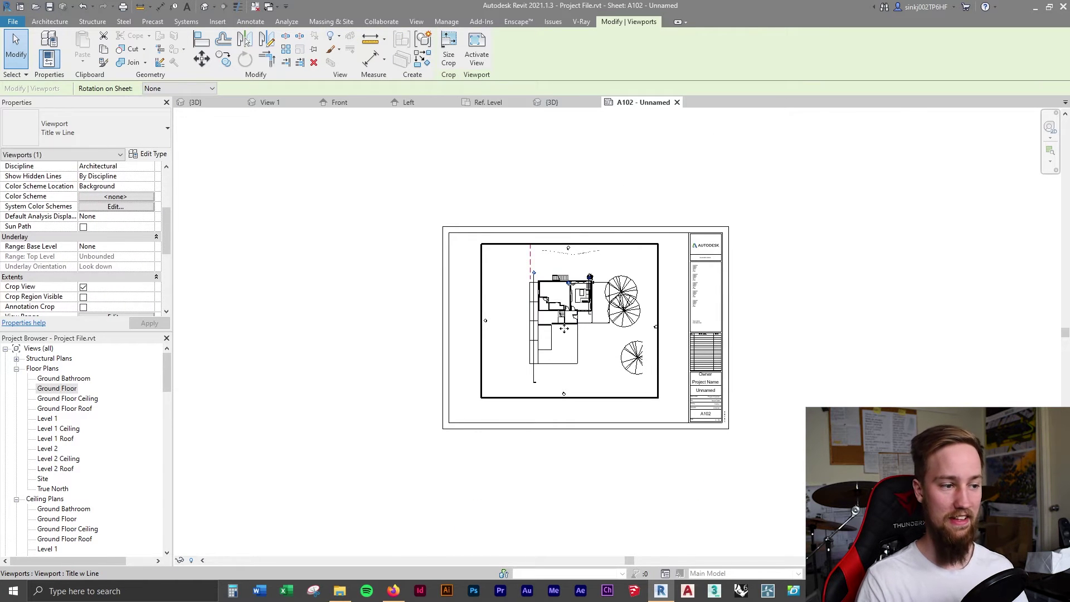
left_click(791, 313)
scroll(641, 351, "up", 1)
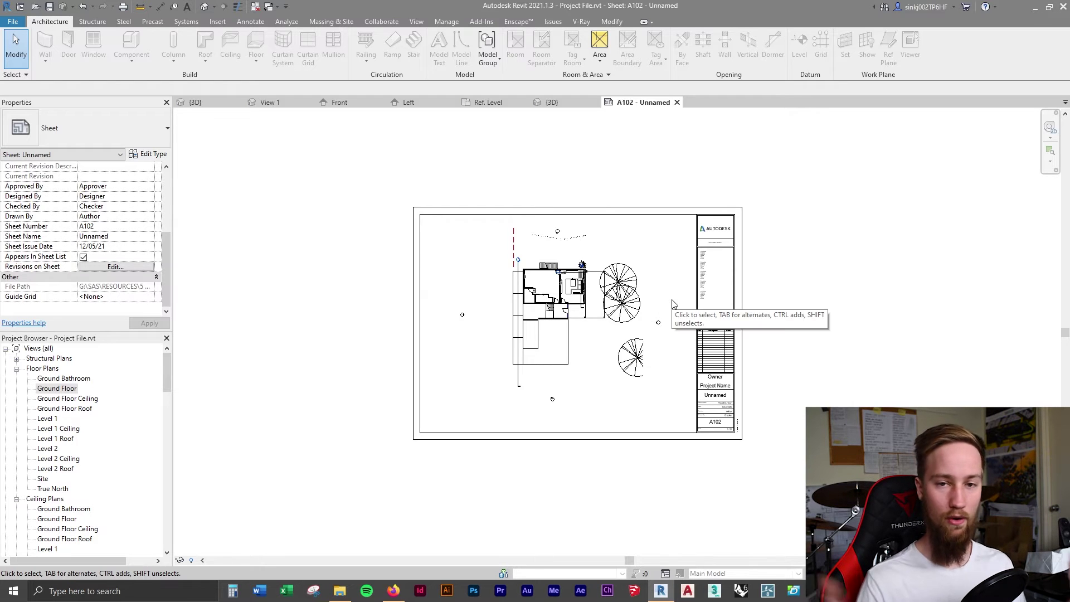
Step: Nudge the Ground Floor viewport slightly down and left on sheet A102, then deselect it
left_click(655, 304)
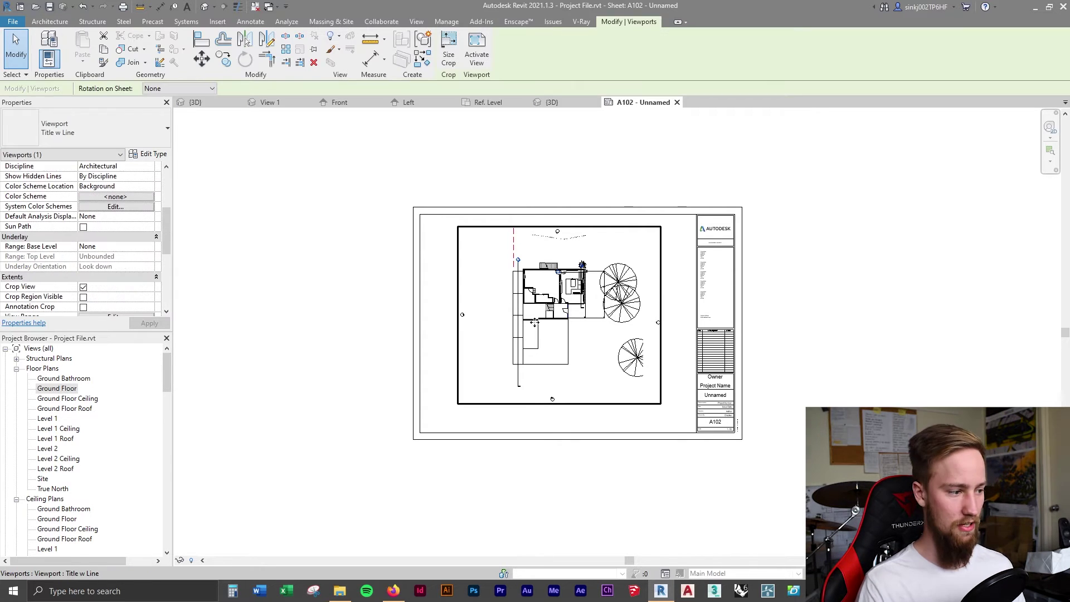
left_click_drag(576, 295, 568, 308)
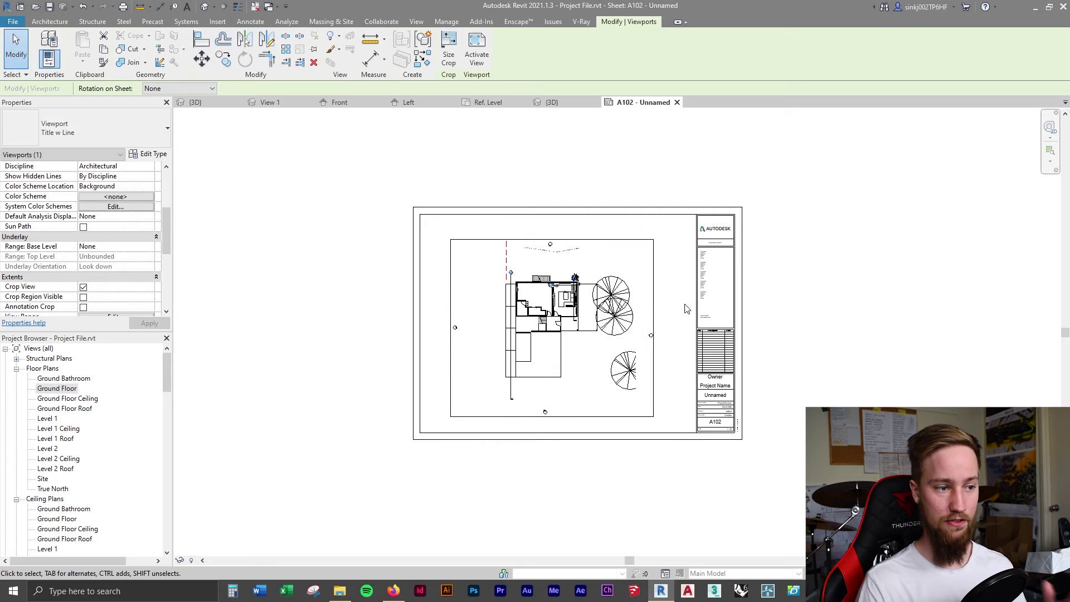
left_click(685, 305)
scroll(557, 329, "up", 2)
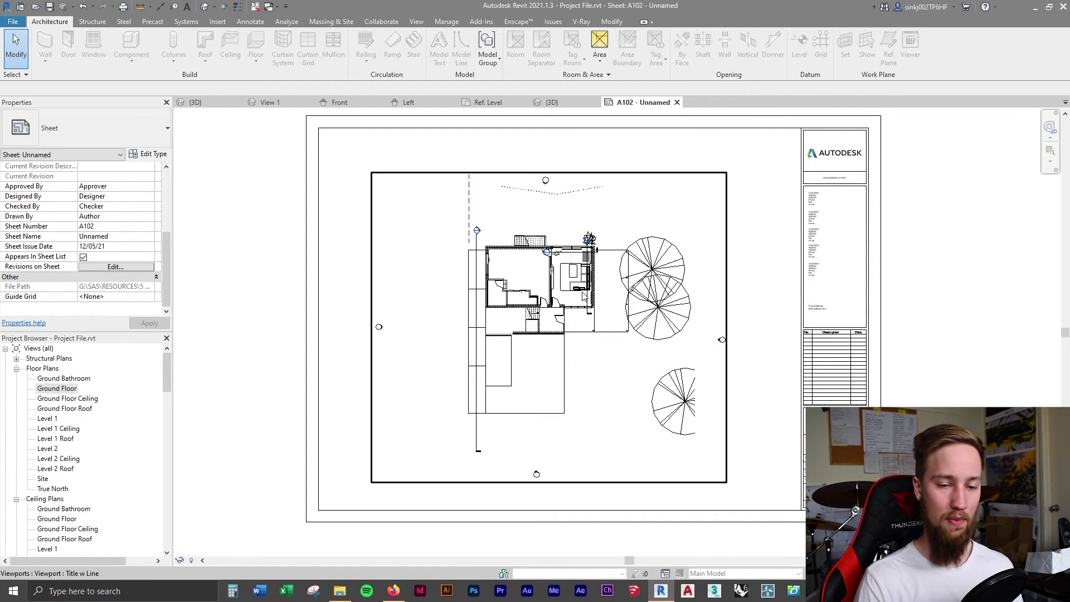
Step: Expand Sheets (all) in the Project Browser and open sheet A101 - Unnamed
scroll(162, 437, "down", 15)
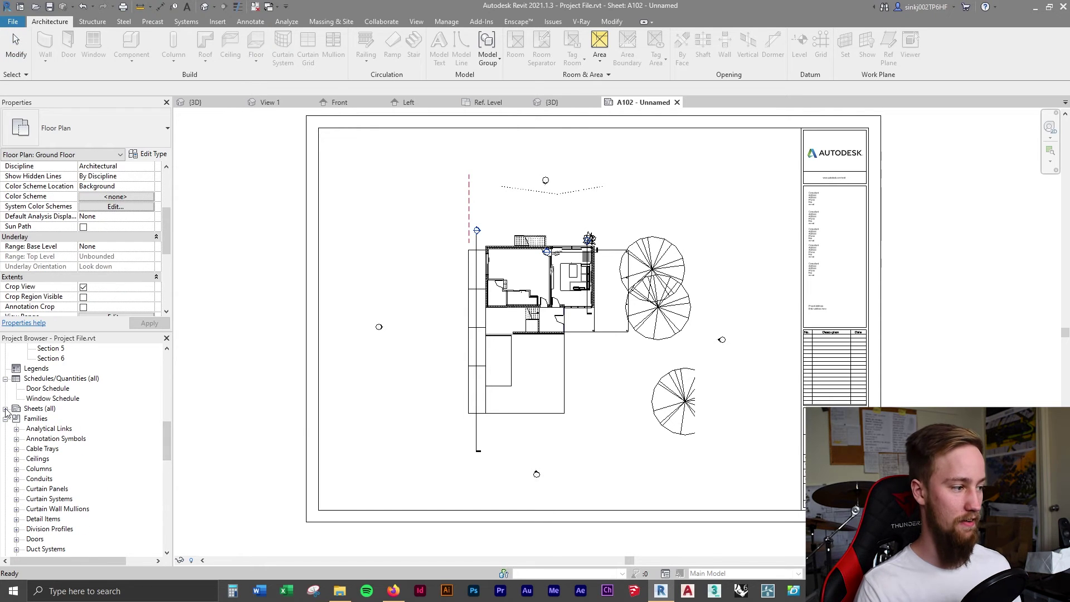
double_click(35, 409)
left_click(35, 429)
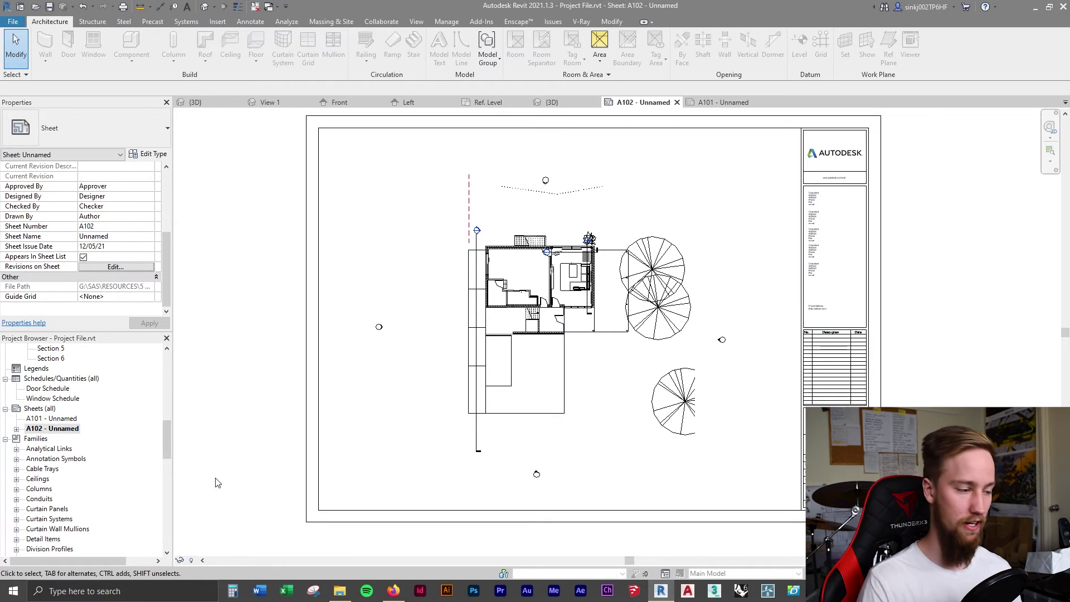
double_click(43, 421)
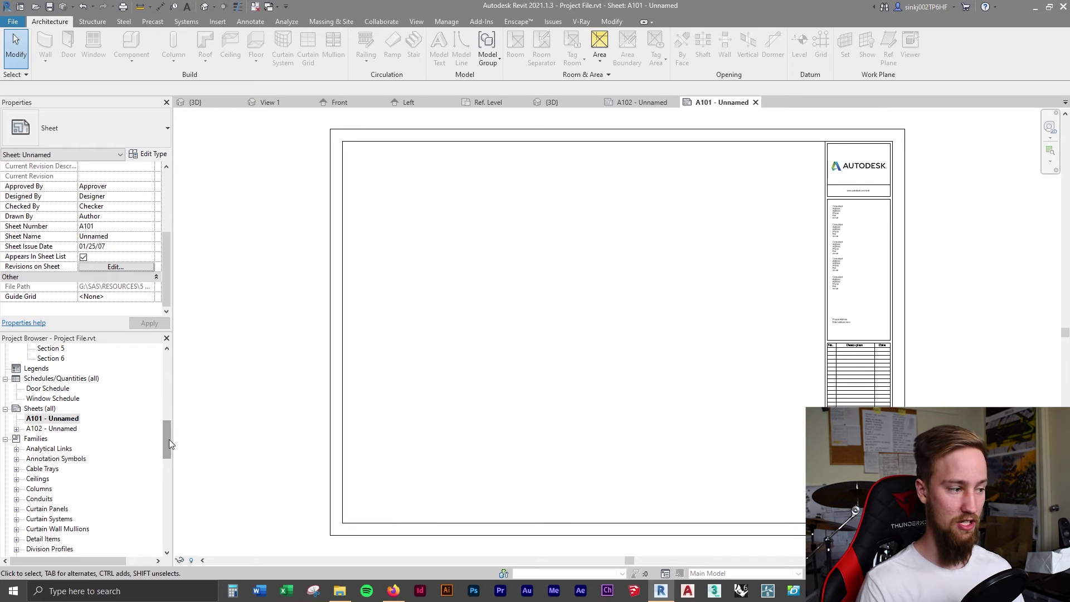
Step: Start a new sheet from Sheets (all), then dismiss the New Sheet dialog
scroll(169, 439, "up", 1)
left_click(39, 418)
right_click(39, 420)
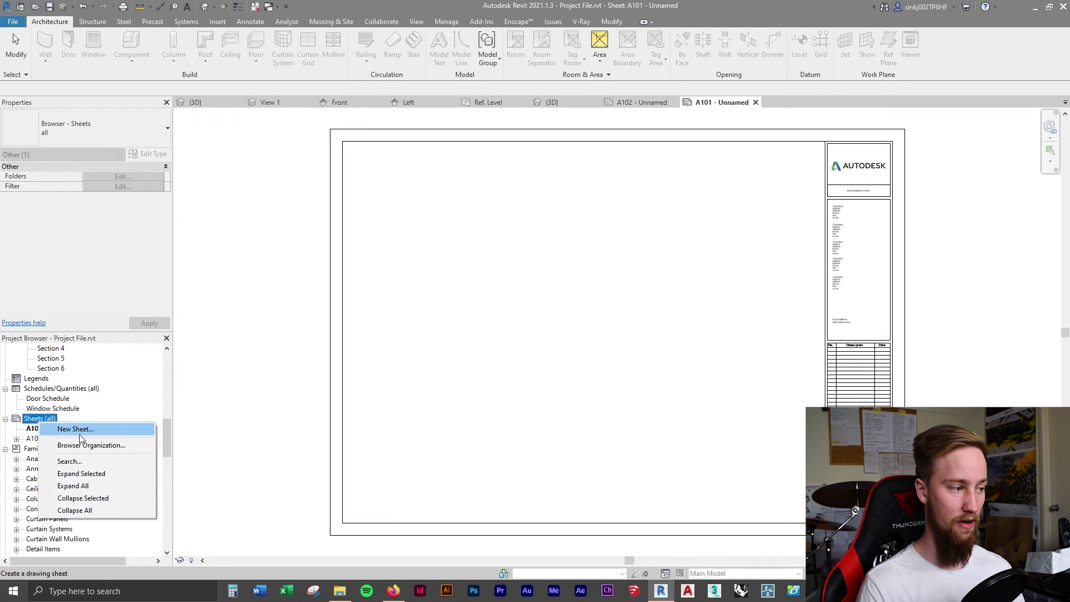
left_click(80, 433)
key("Return")
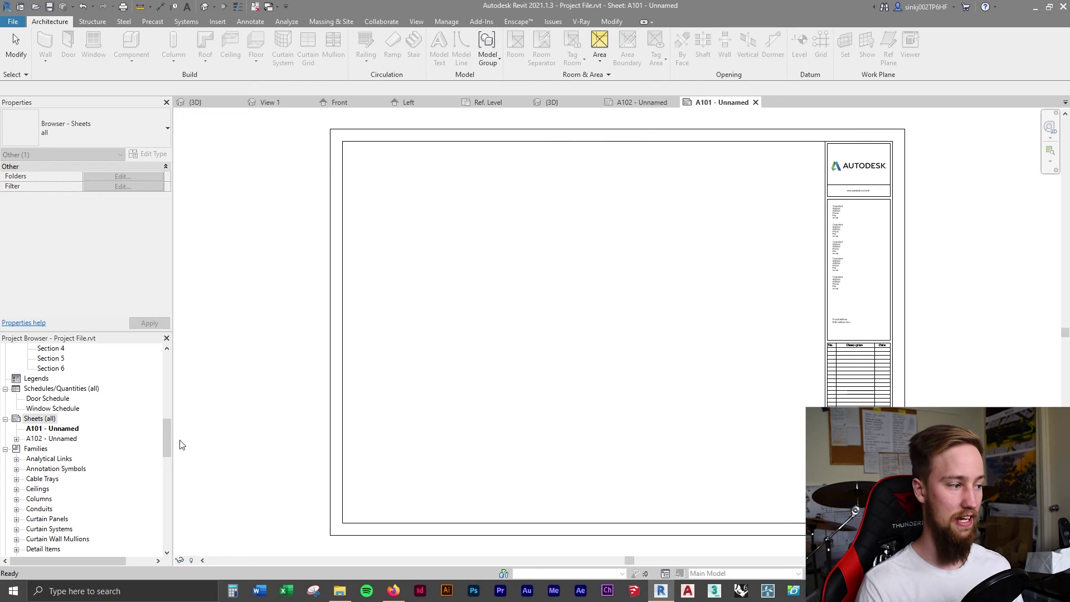
Step: Drag the Site plan onto sheet A101 and place it as a 1:100 viewport
left_click_drag(167, 440, 174, 358)
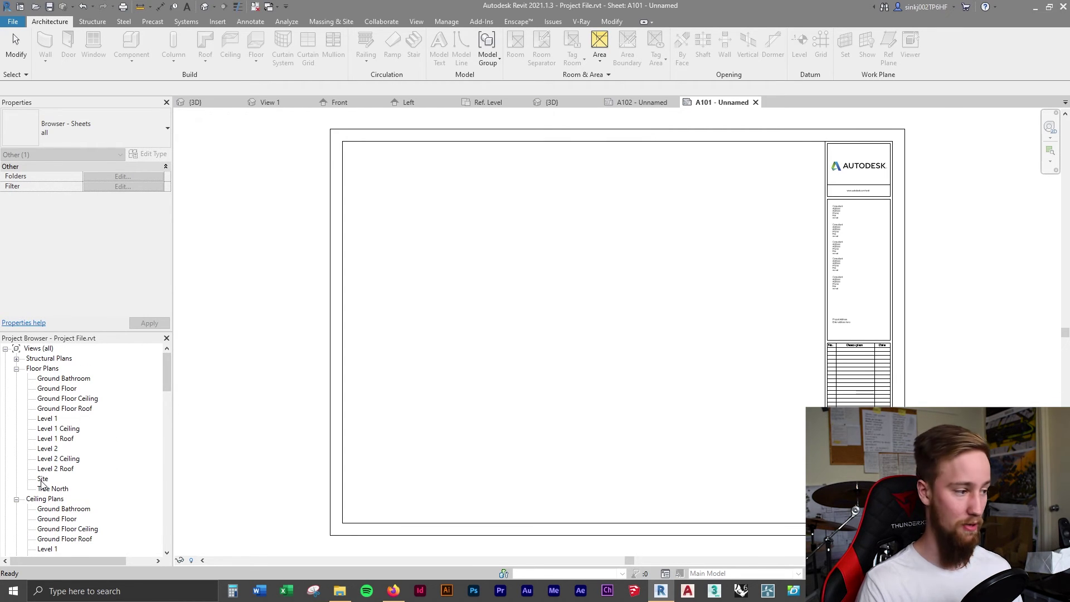
left_click_drag(42, 483, 553, 329)
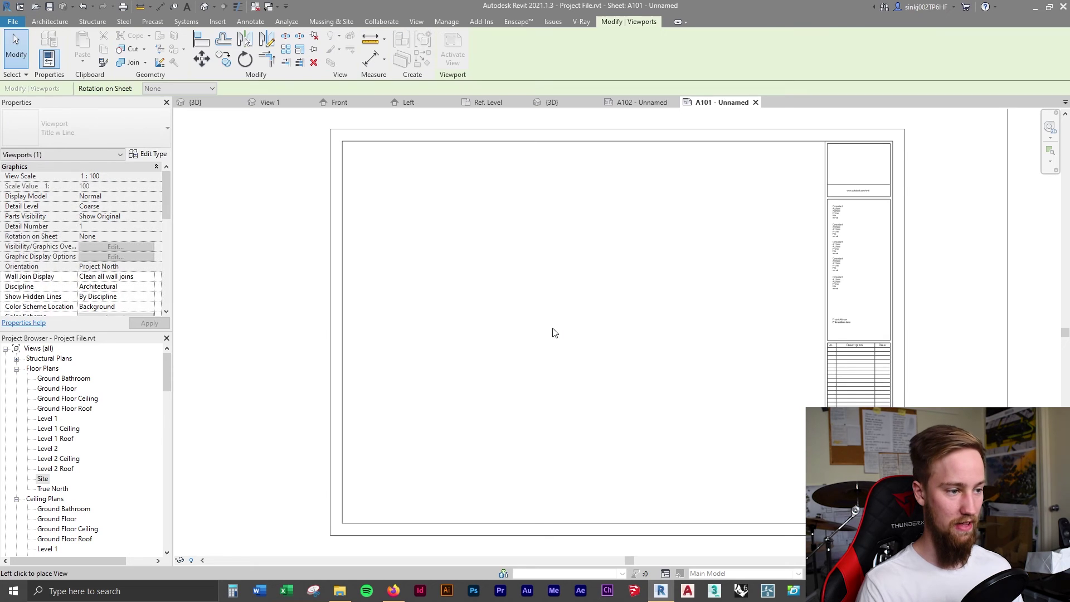
left_click(603, 326)
scroll(614, 313, "down", 4)
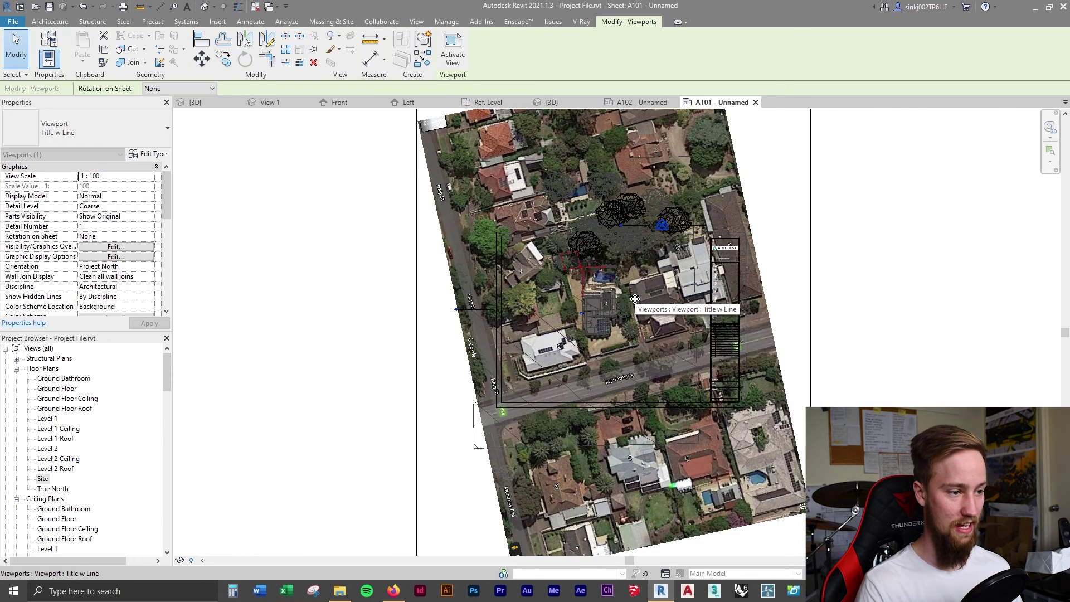